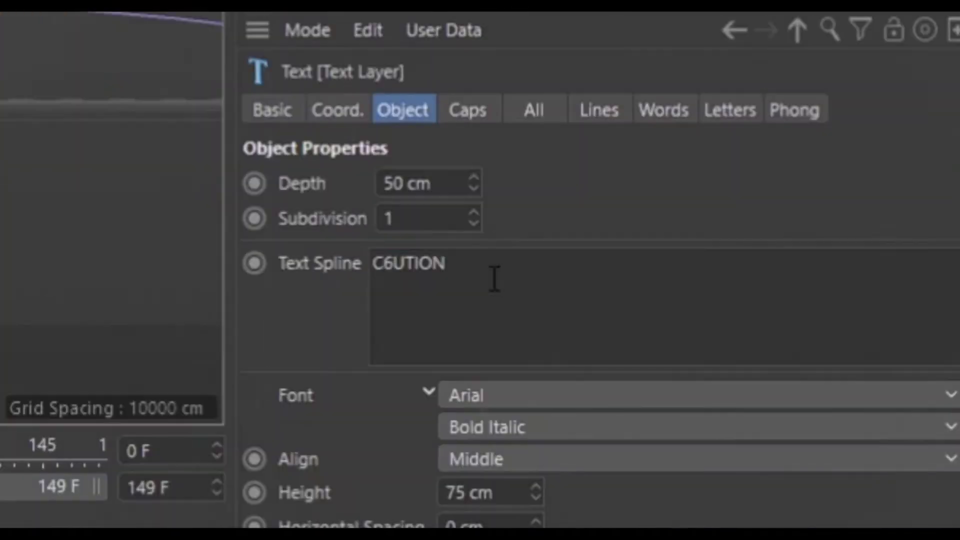
Switch the C6UTION text font to Akira Expanded and keep its extrusion depth at 50 cm
drag(813, 353, 741, 351)
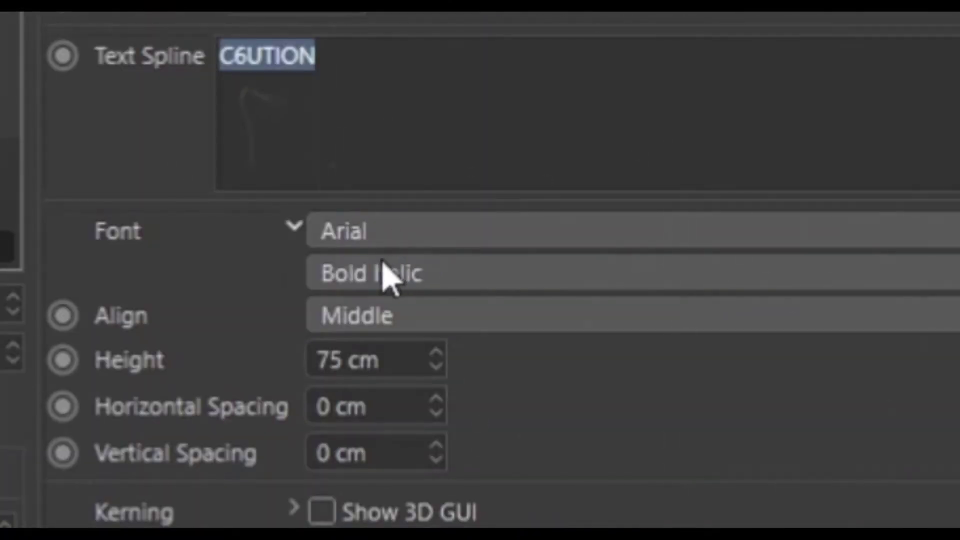
click(819, 392)
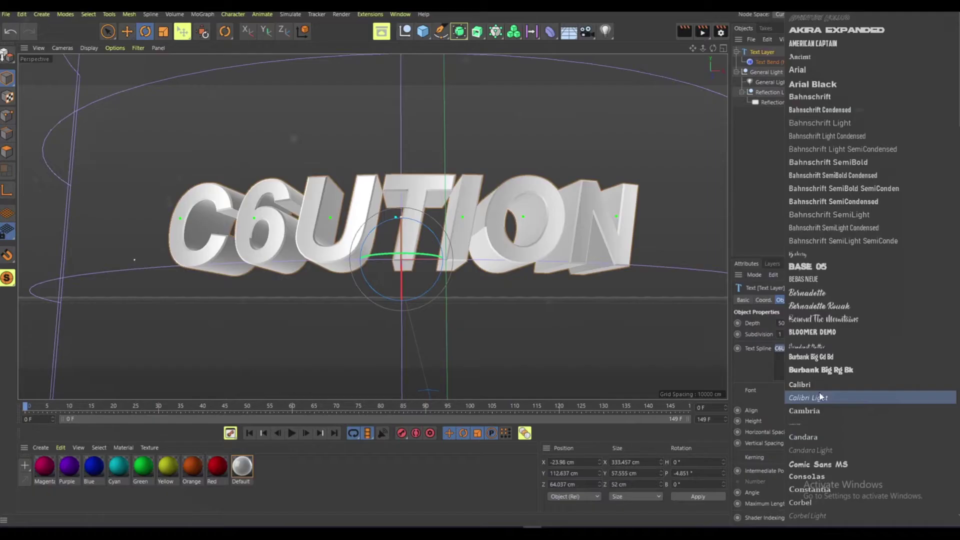
click(805, 23)
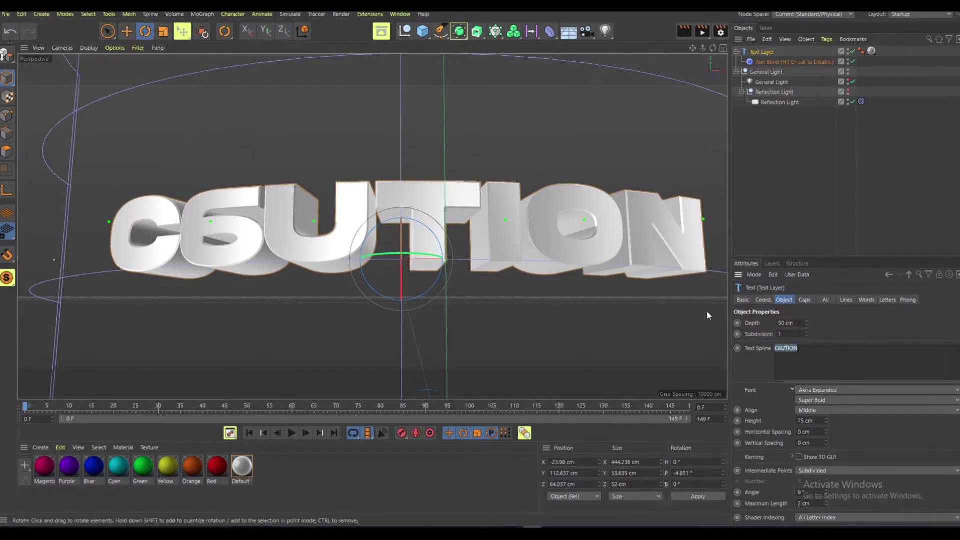
mouse_move(806, 323)
mouse_down()
mouse_move(806, 300)
mouse_move(806, 330)
mouse_up()
double_click(793, 322)
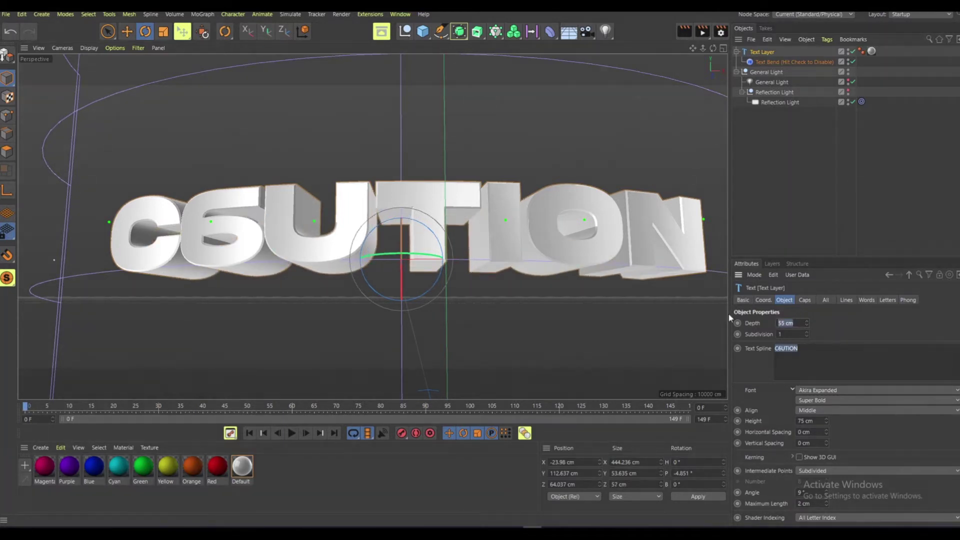
text(5)
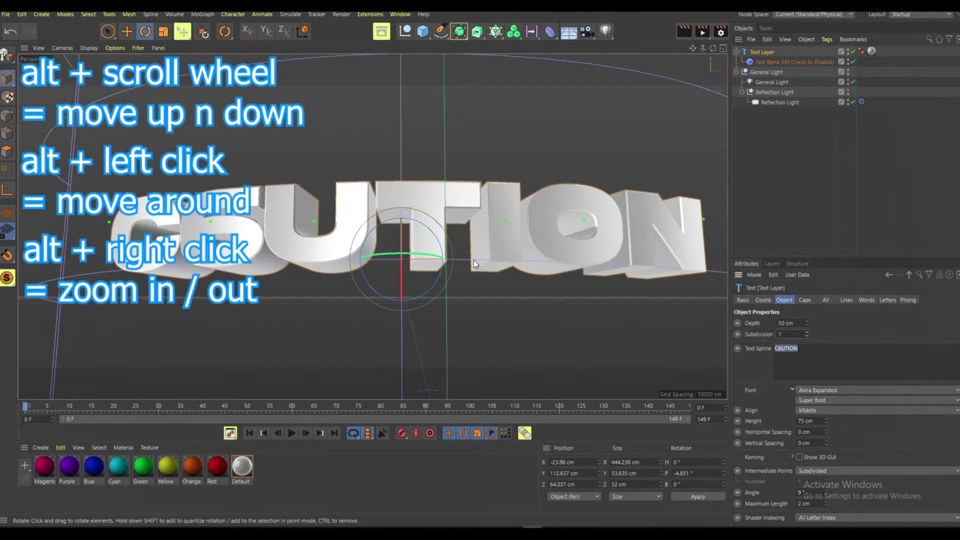
Tilt the bent C6UTION text forward to a pitch rotation of -15.24°
alt+drag(499, 283, 532, 296)
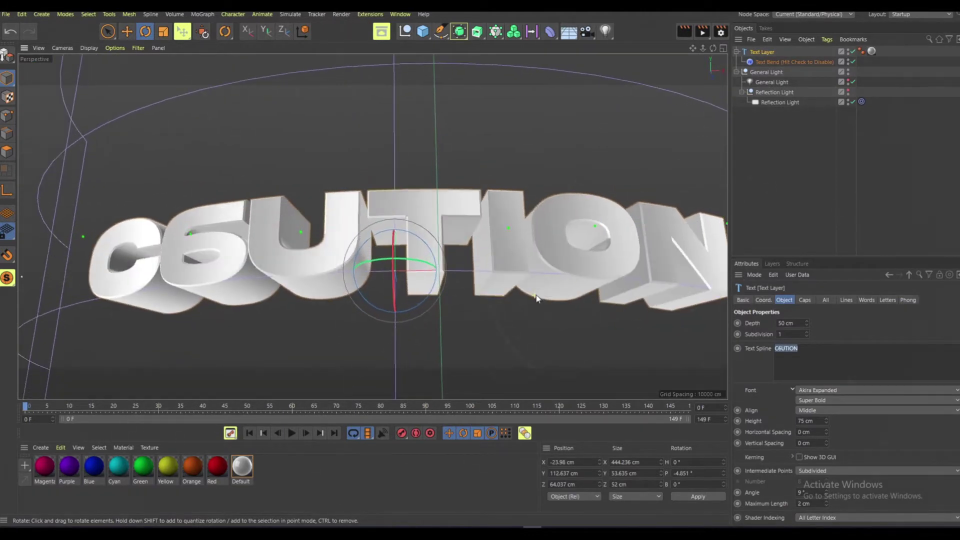
drag(393, 250, 410, 257)
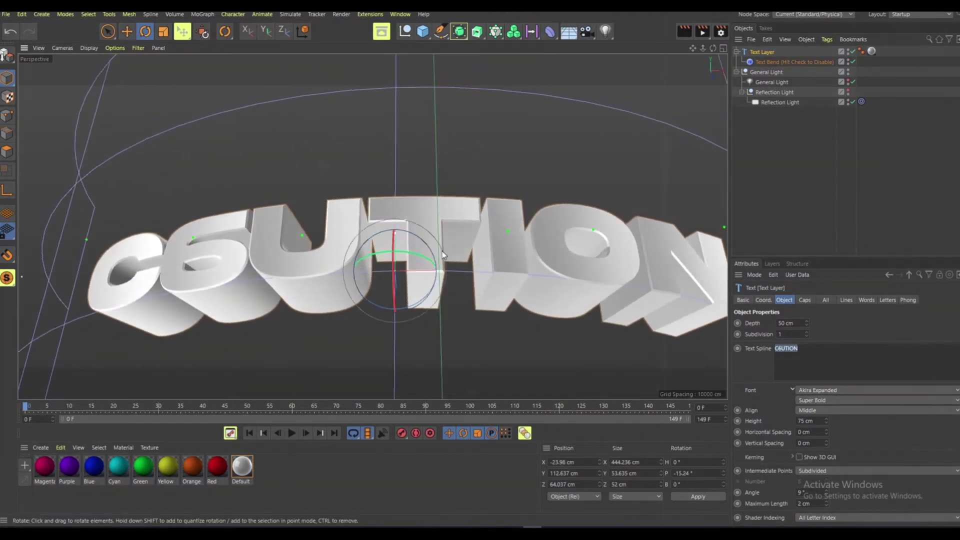
alt+drag(483, 264, 464, 235)
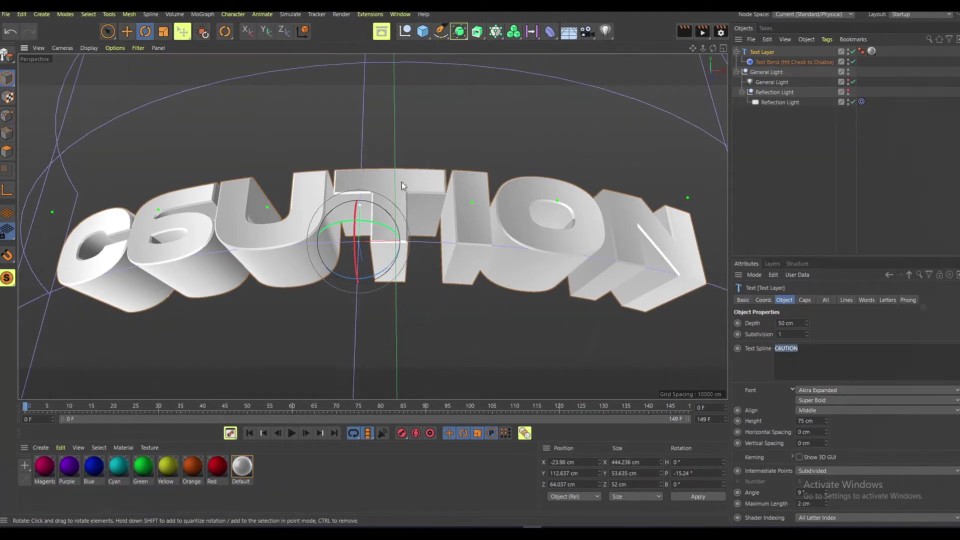
Switch the Text Bend deformer off and back on to compare straight and curved text
click(341, 14)
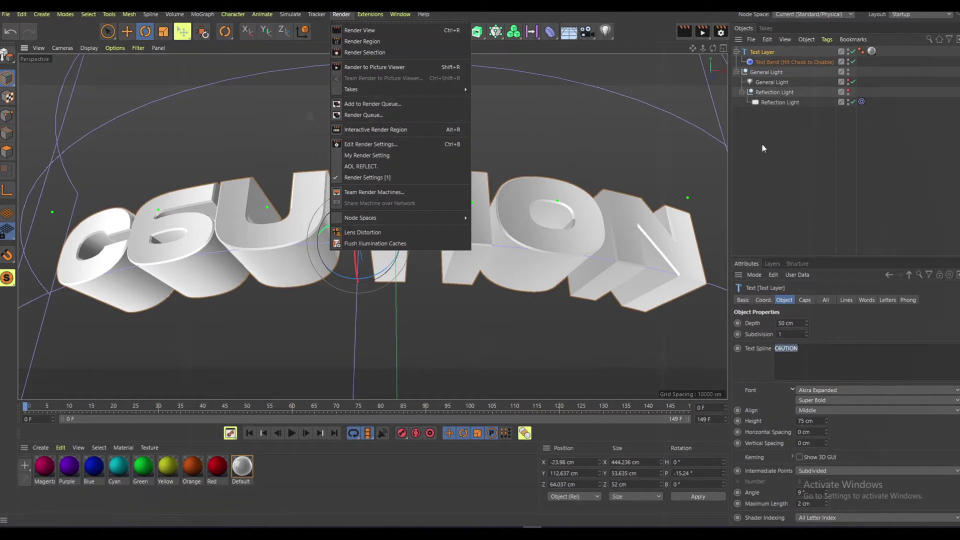
click(789, 60)
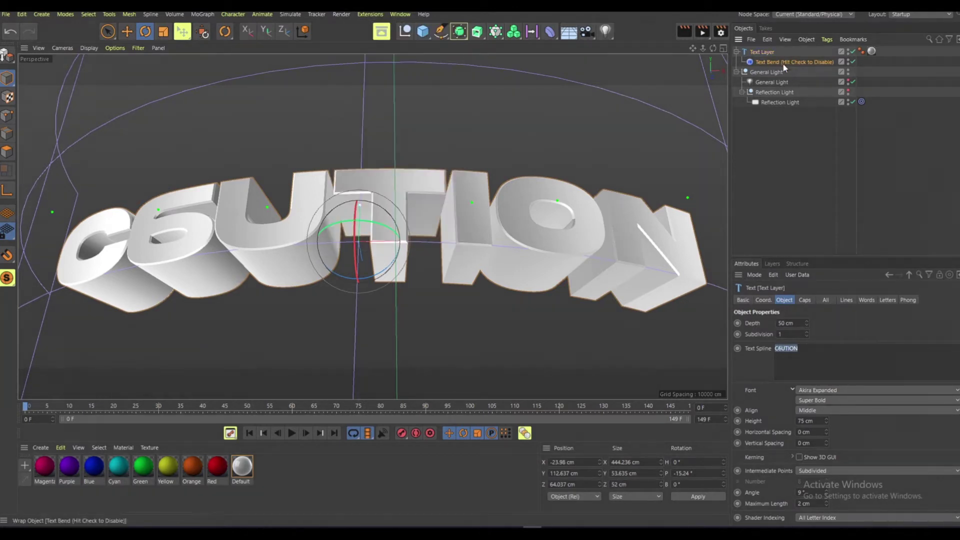
click(783, 62)
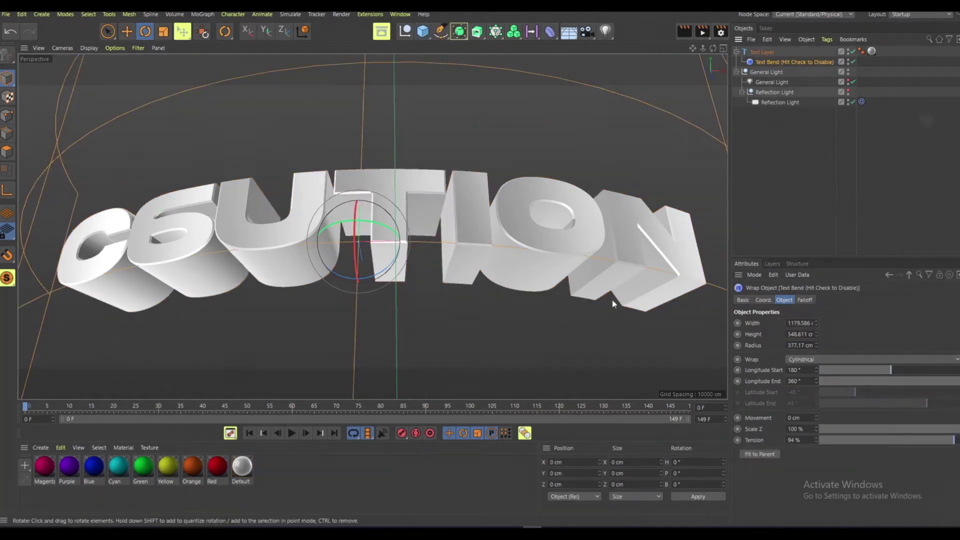
click(852, 61)
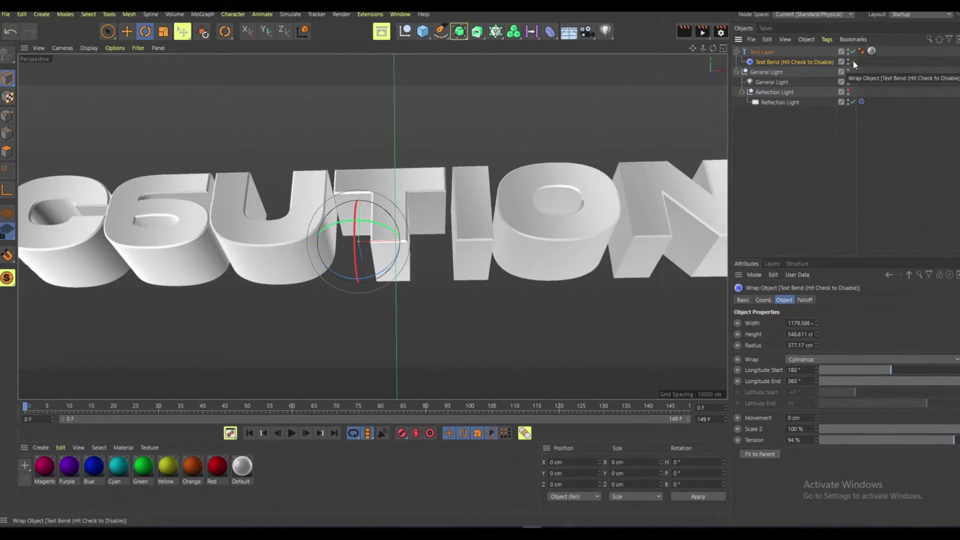
click(853, 60)
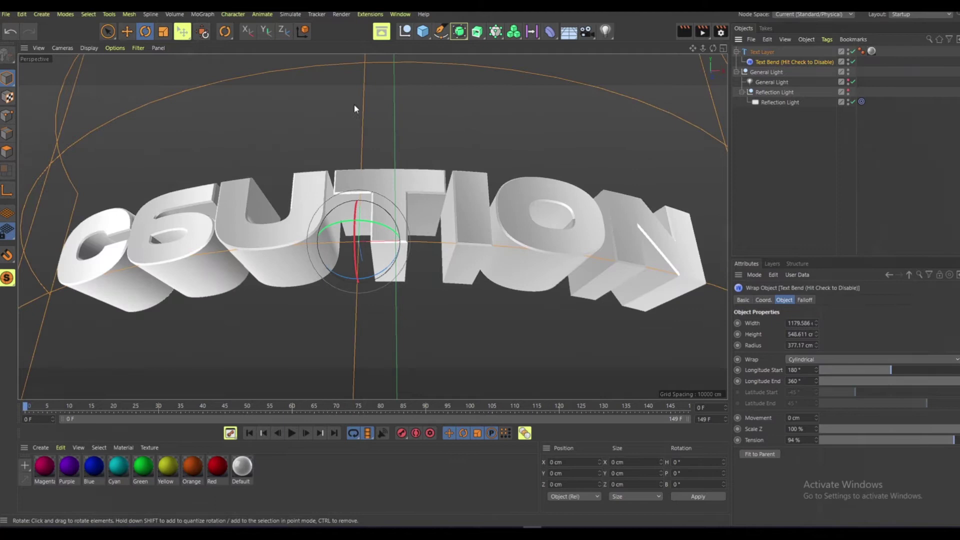
click(342, 15)
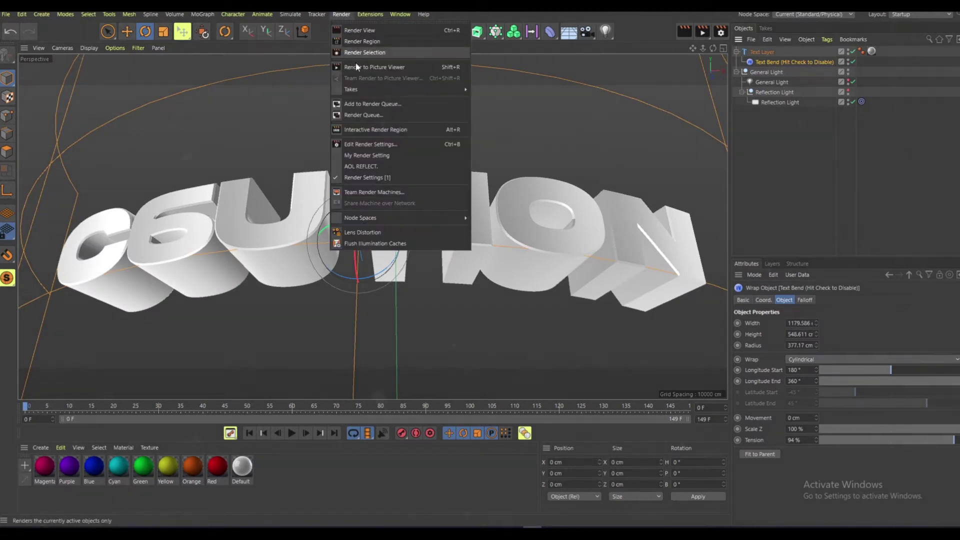
Set the render output file to fdfsdfsd.png in the Packs folder
click(376, 144)
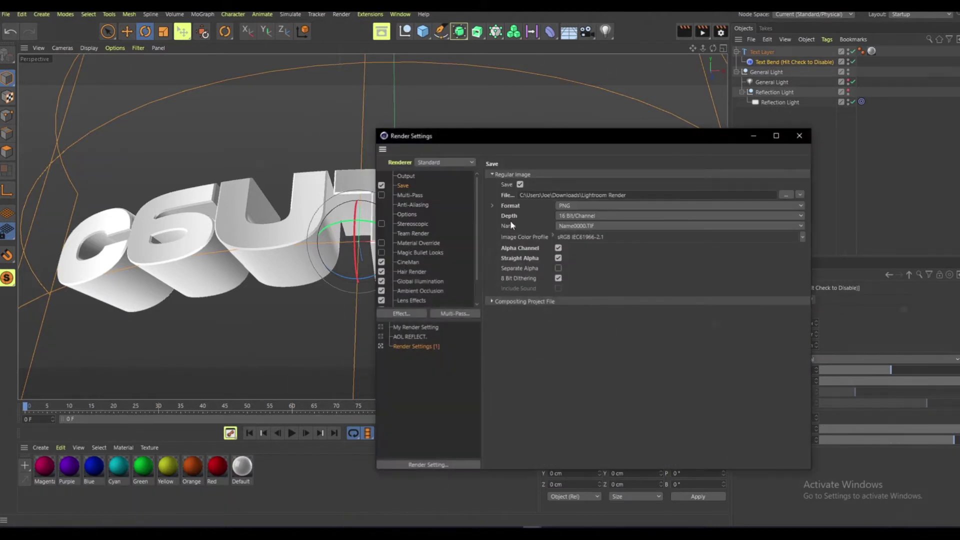
drag(624, 195, 587, 195)
text(gfdfg)
click(784, 194)
text(fdfsdfsd)
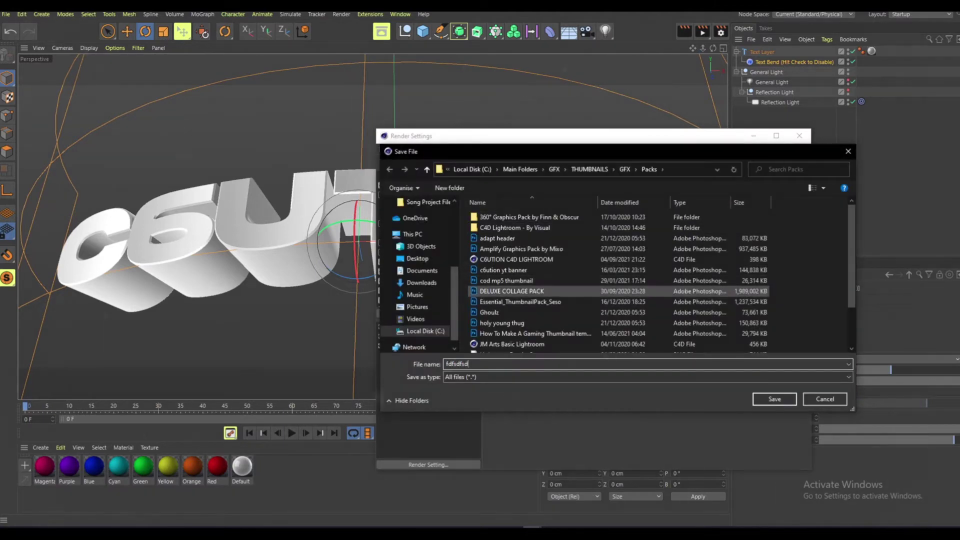
click(773, 398)
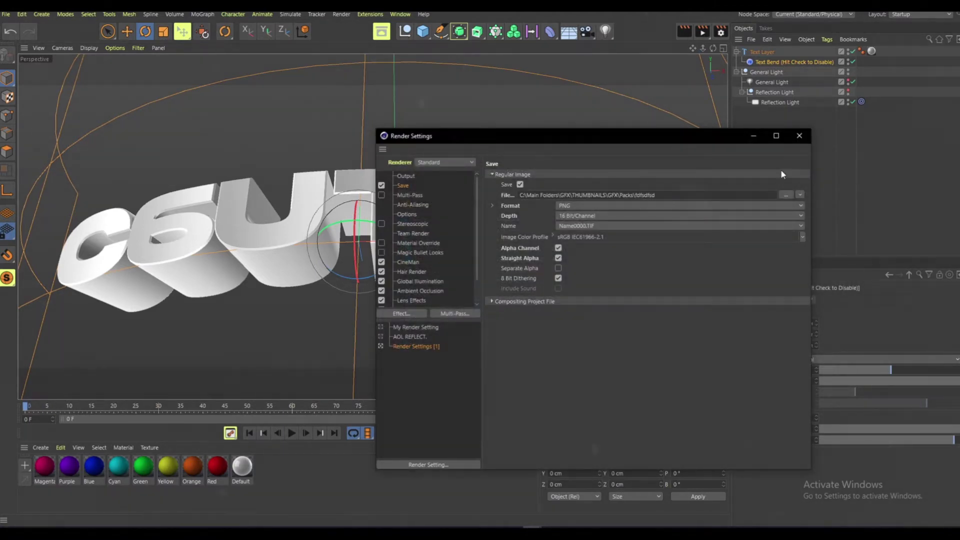
click(800, 136)
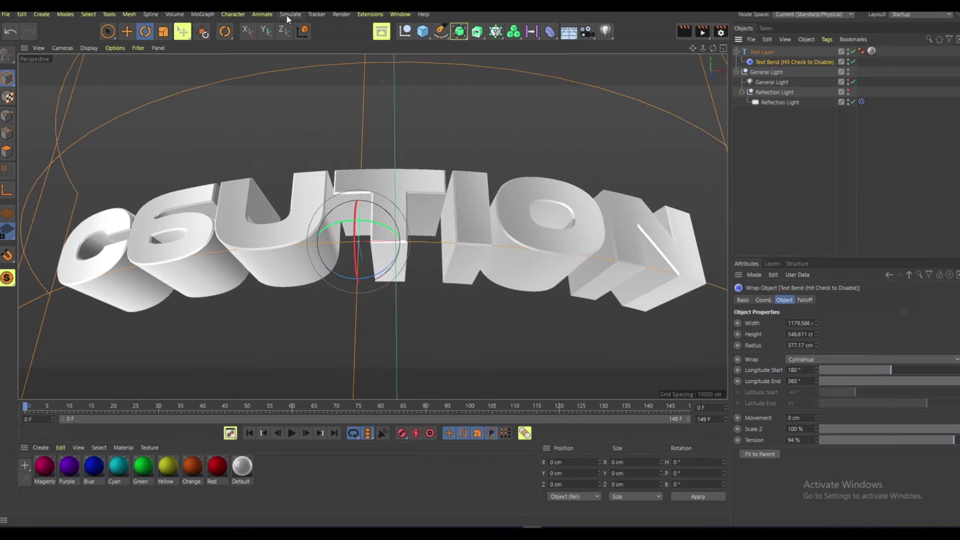
Render the bent C6UTION text to the Picture Viewer and move the viewer aside
click(343, 14)
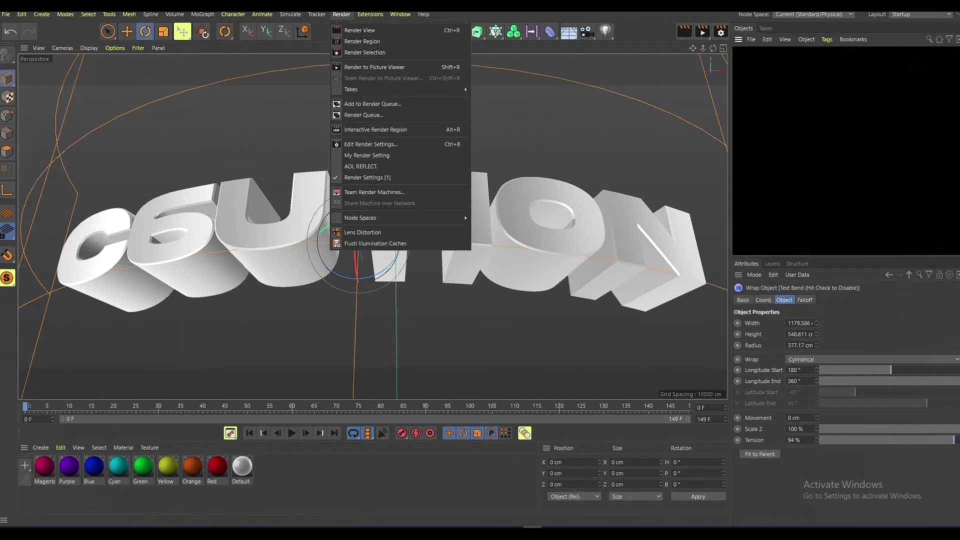
click(339, 14)
click(341, 14)
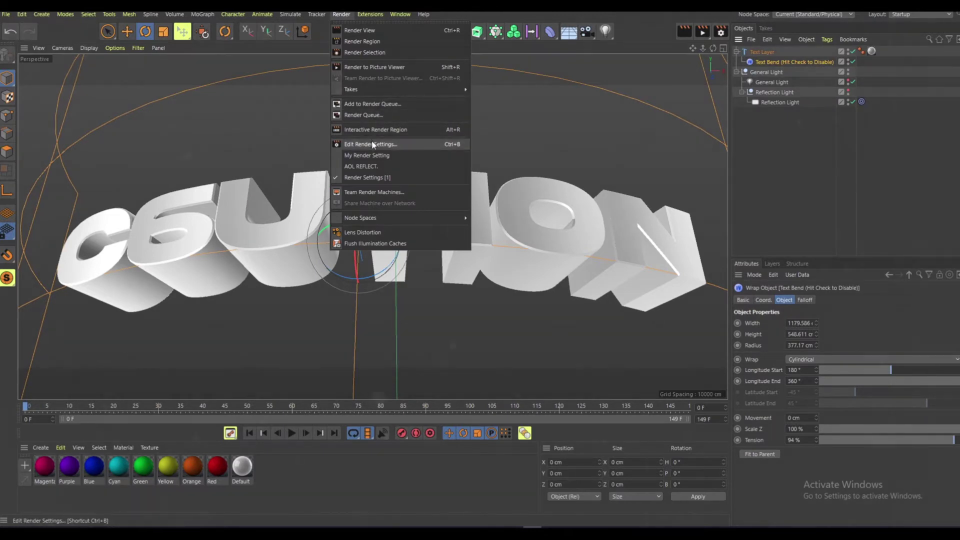
click(369, 67)
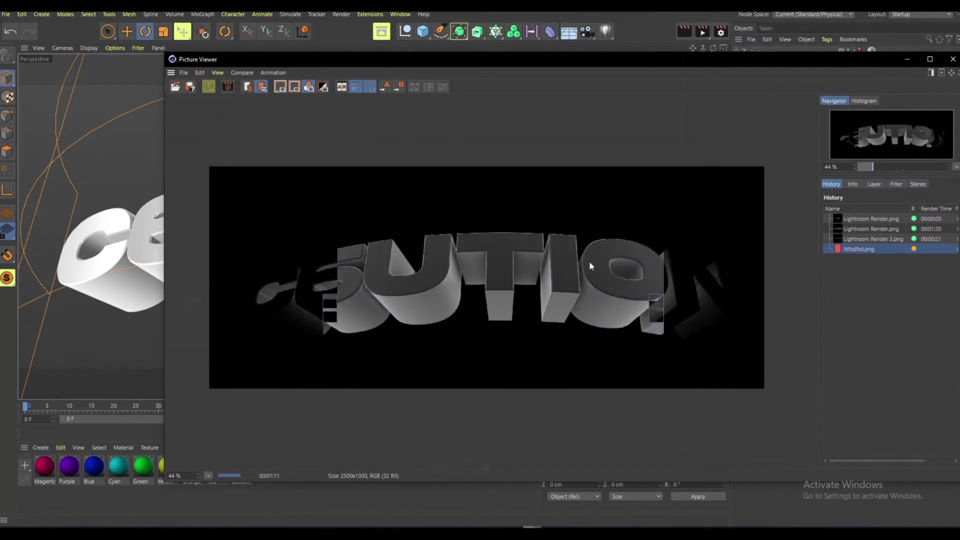
drag(483, 59, 406, 49)
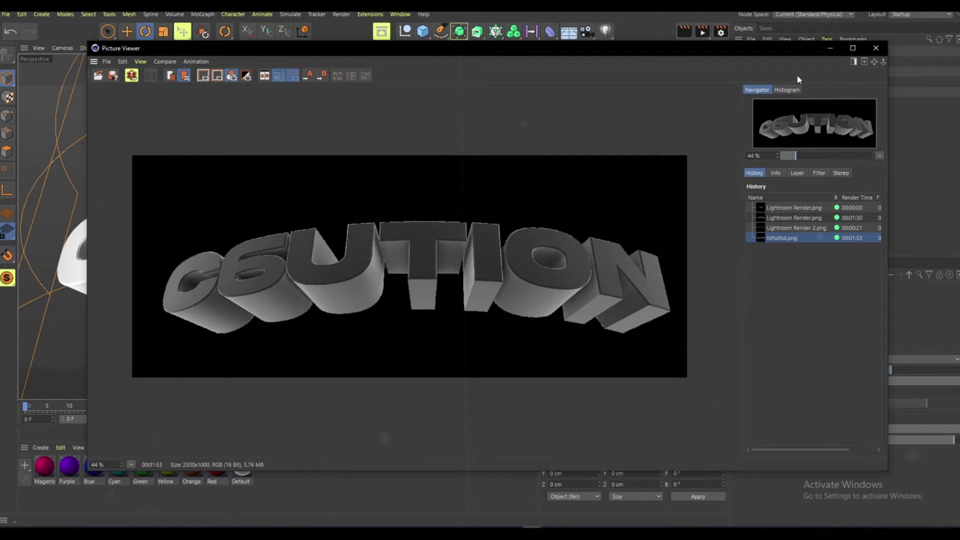
Close the Picture Viewer and set the Text Layer's extrusion depth to 1 cm
click(876, 48)
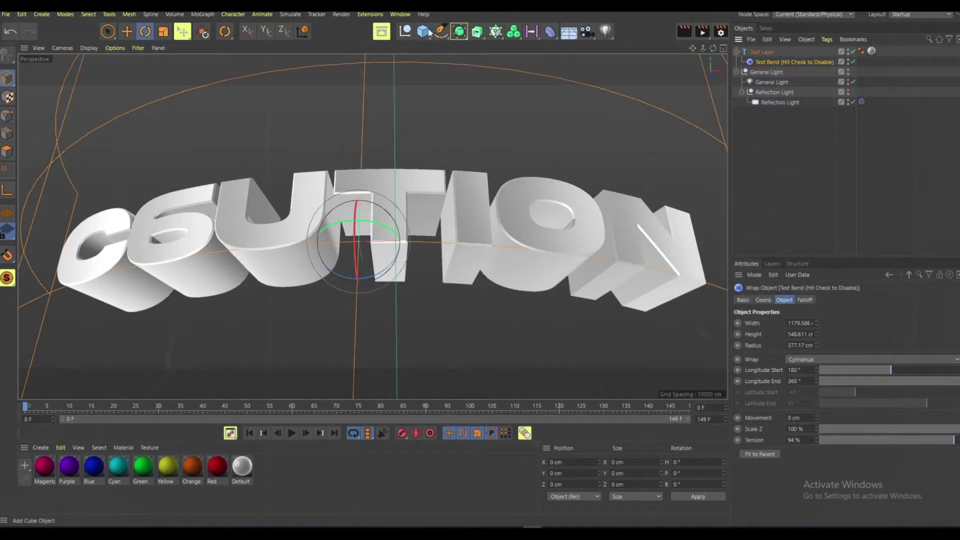
click(762, 52)
click(794, 322)
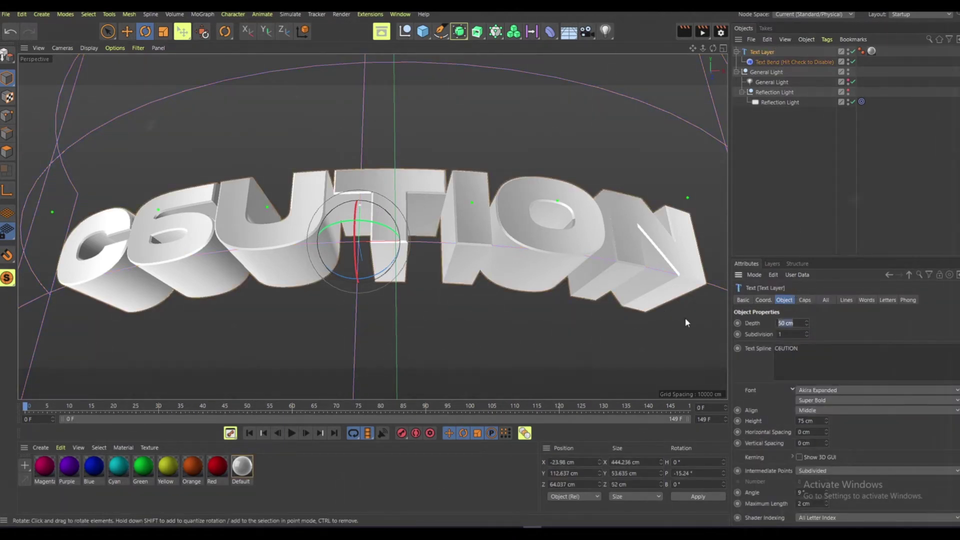
text(1)
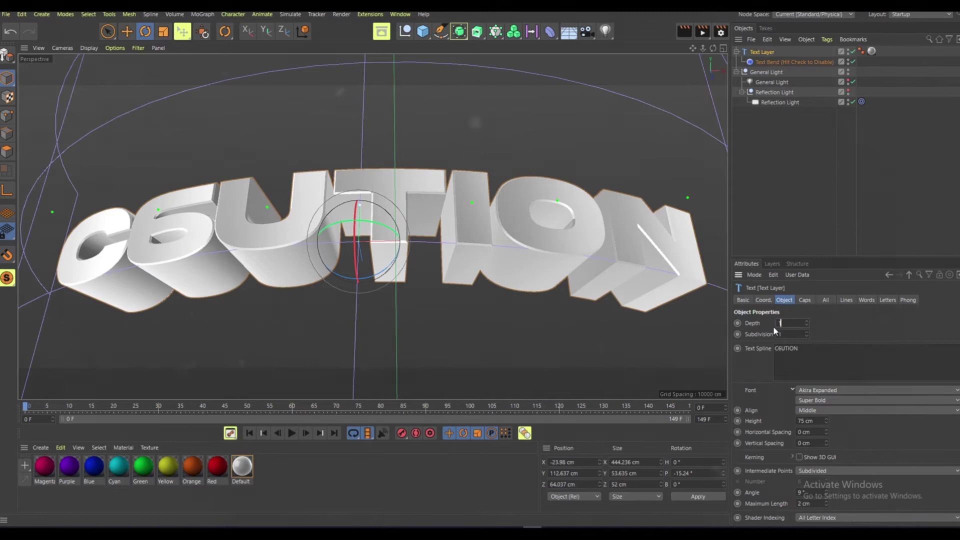
key(Return)
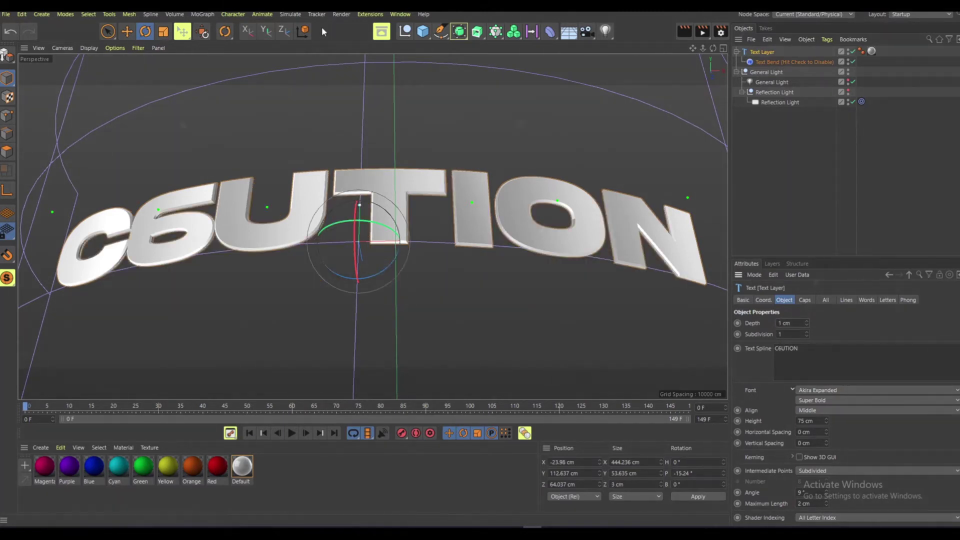
click(342, 14)
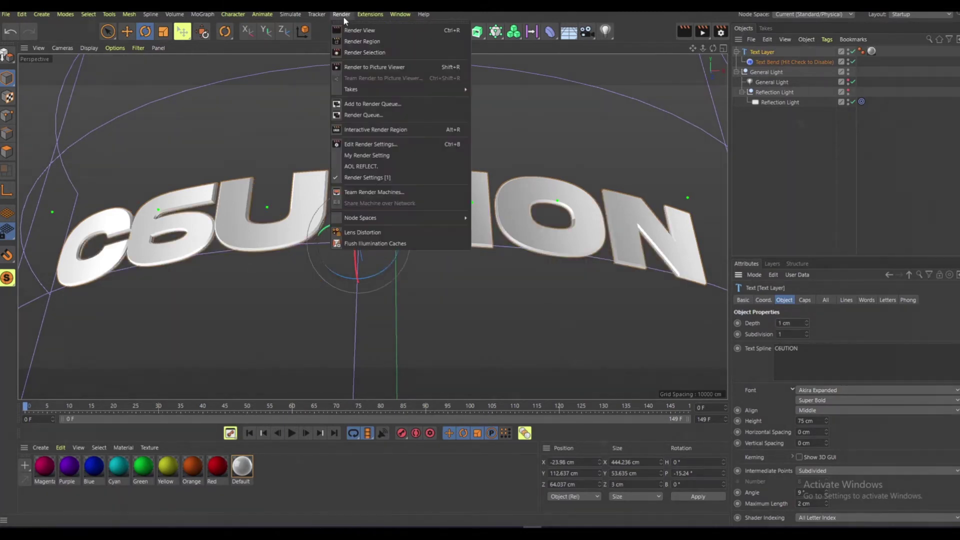
click(367, 145)
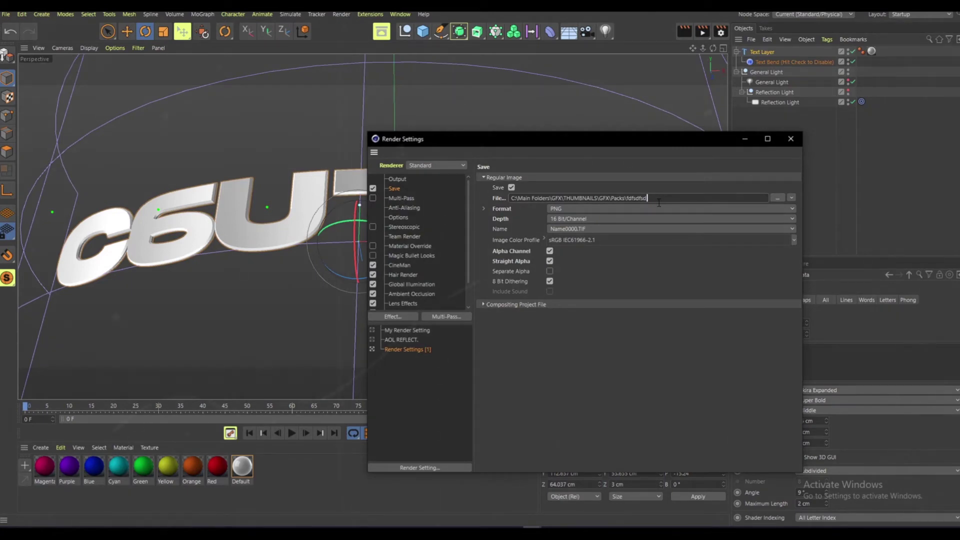
Rename the output file to 'fdfsdfsd 2' and render the scene to the Picture Viewer
text(2)
click(788, 139)
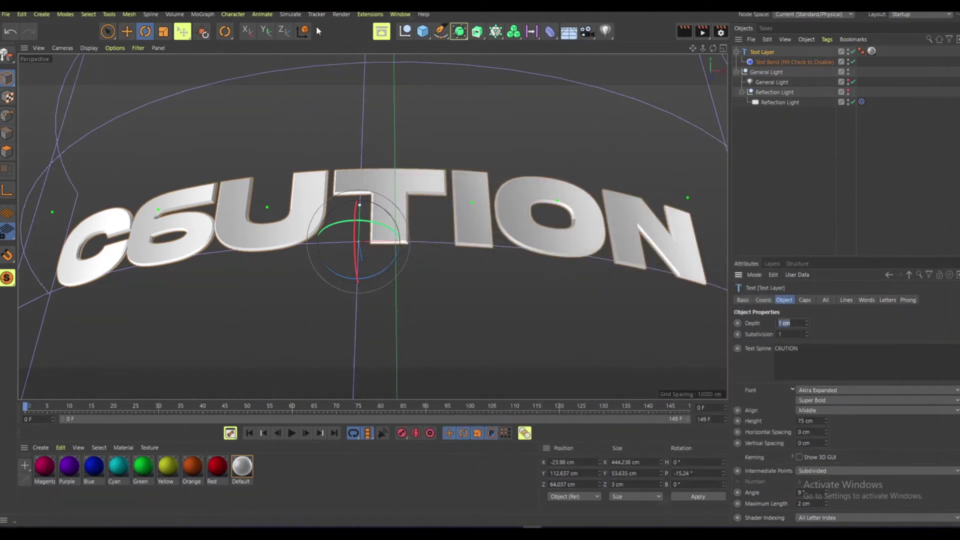
click(340, 14)
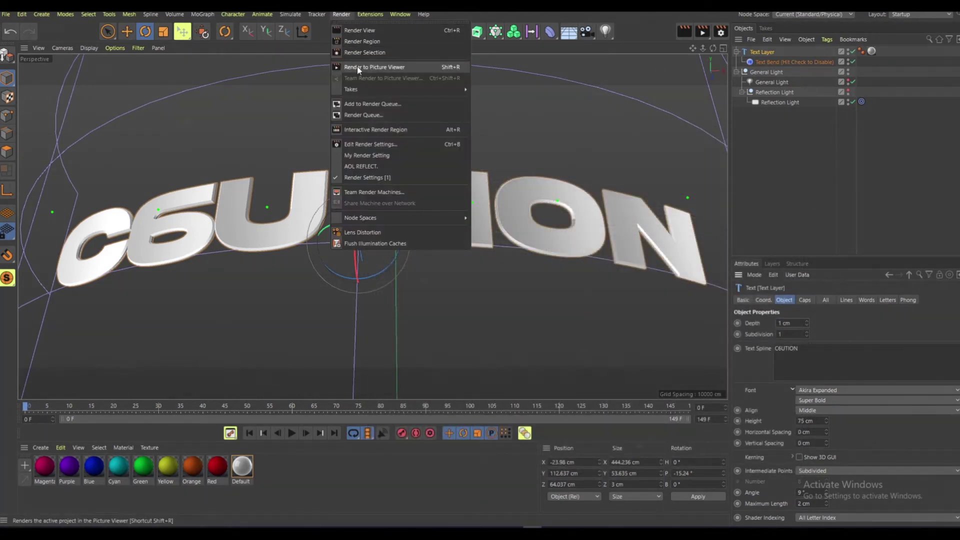
click(358, 68)
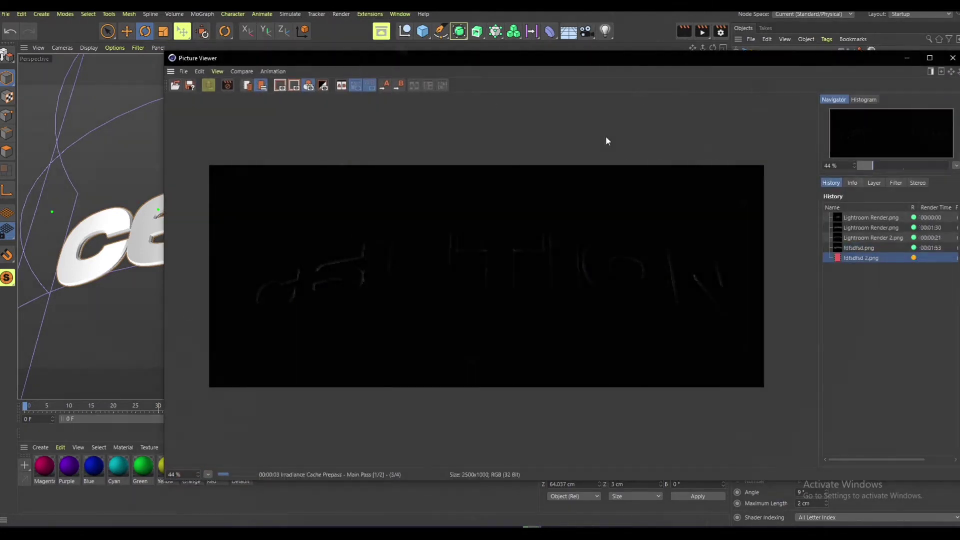
drag(490, 63, 442, 59)
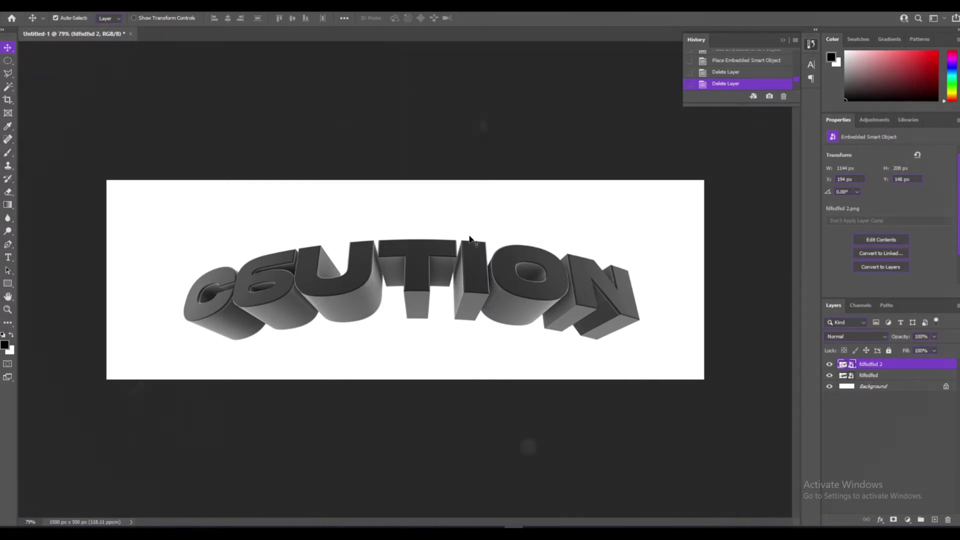
shift+click(889, 376)
click(859, 367)
click(829, 364)
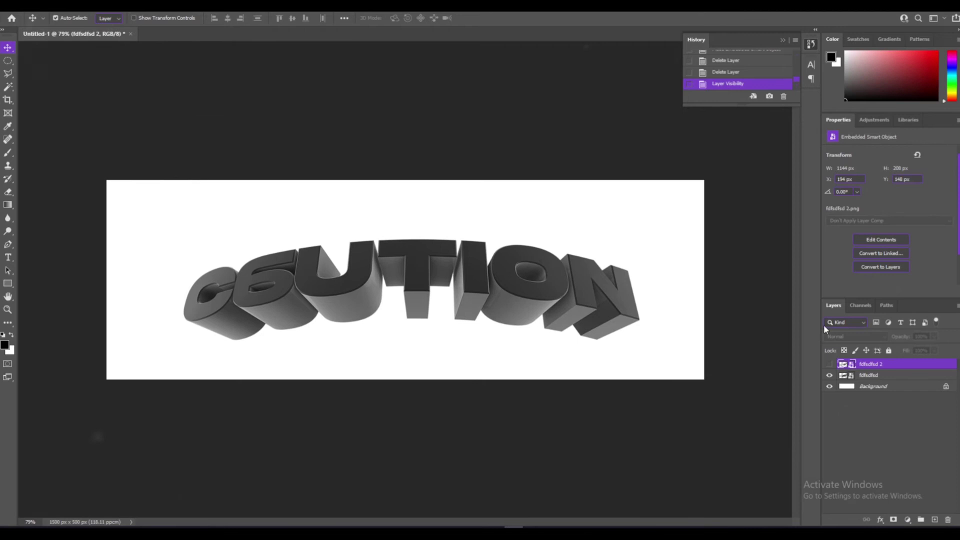
click(829, 375)
click(829, 364)
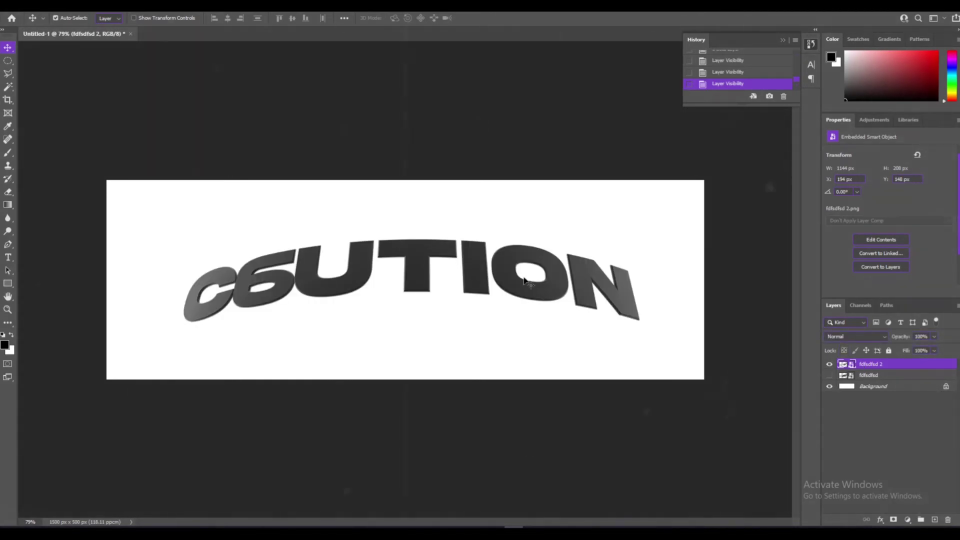
click(829, 374)
click(829, 365)
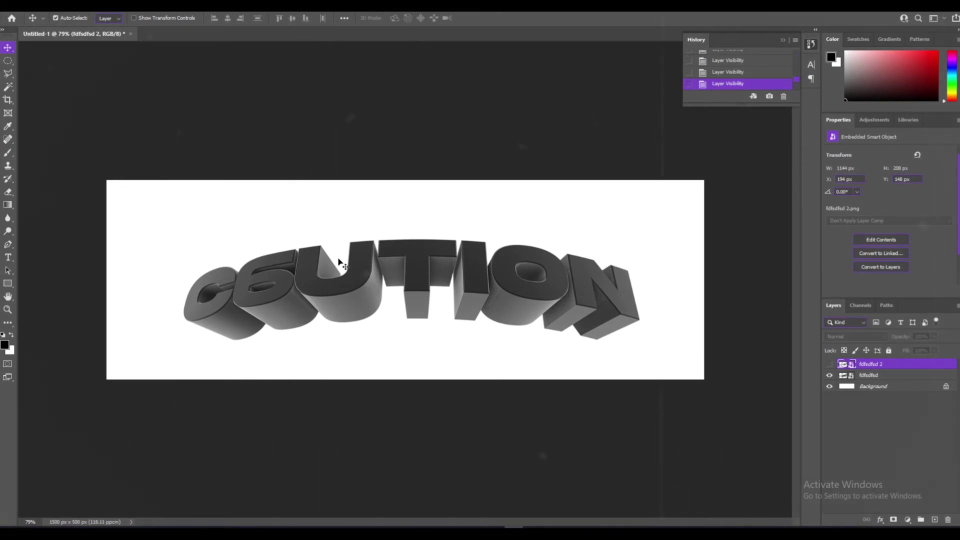
click(830, 364)
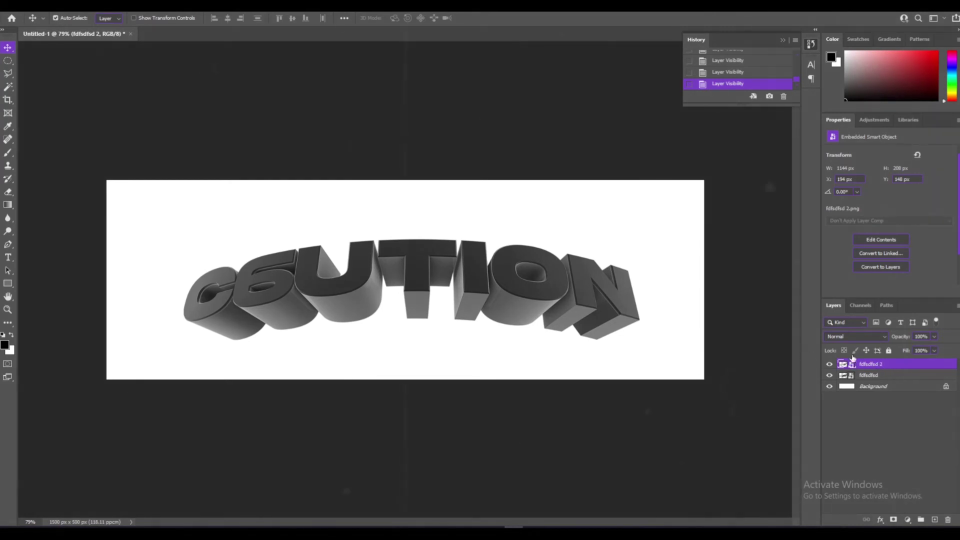
Give fdfsdfsd 2 an ff0000 Color Overlay in Linear Dodge (Add) plus a Drop Shadow
double_click(894, 364)
click(598, 170)
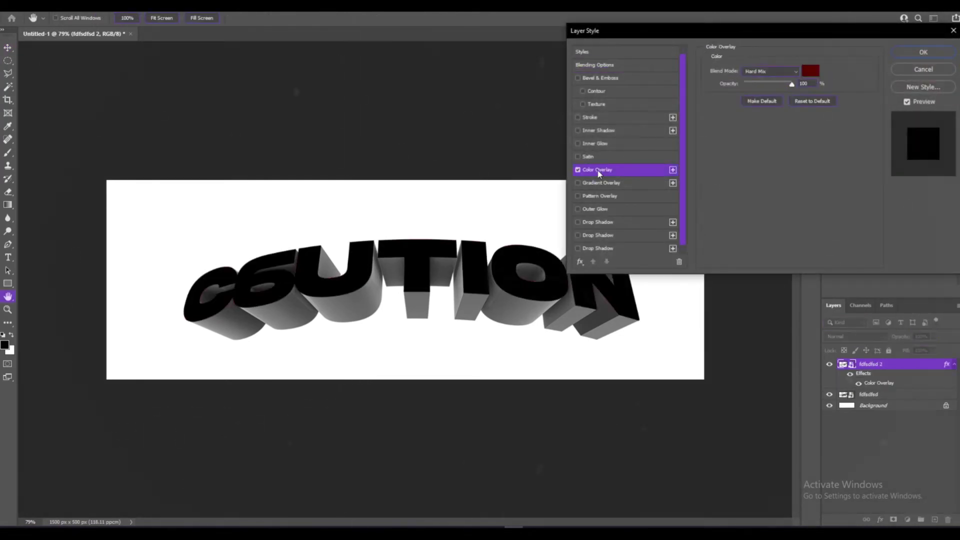
click(809, 70)
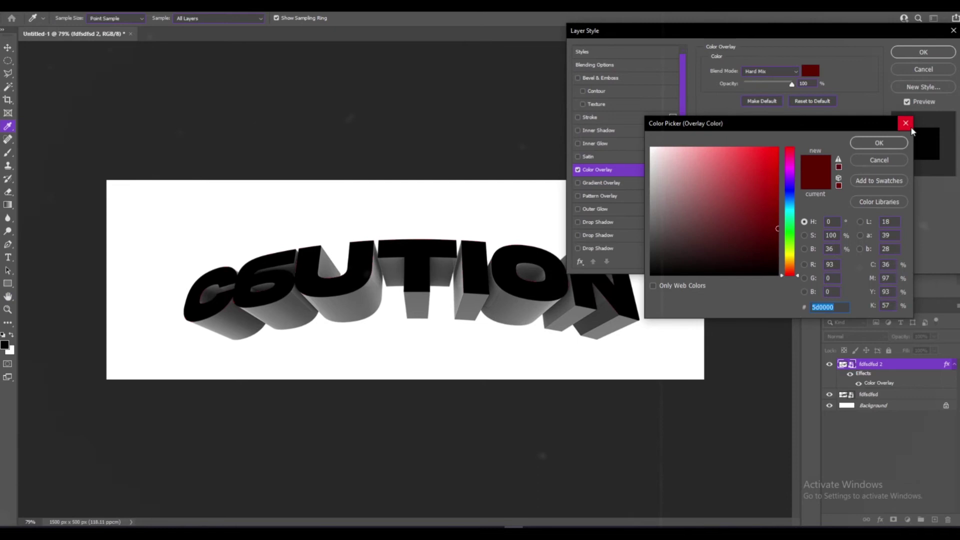
click(904, 122)
click(810, 74)
click(777, 148)
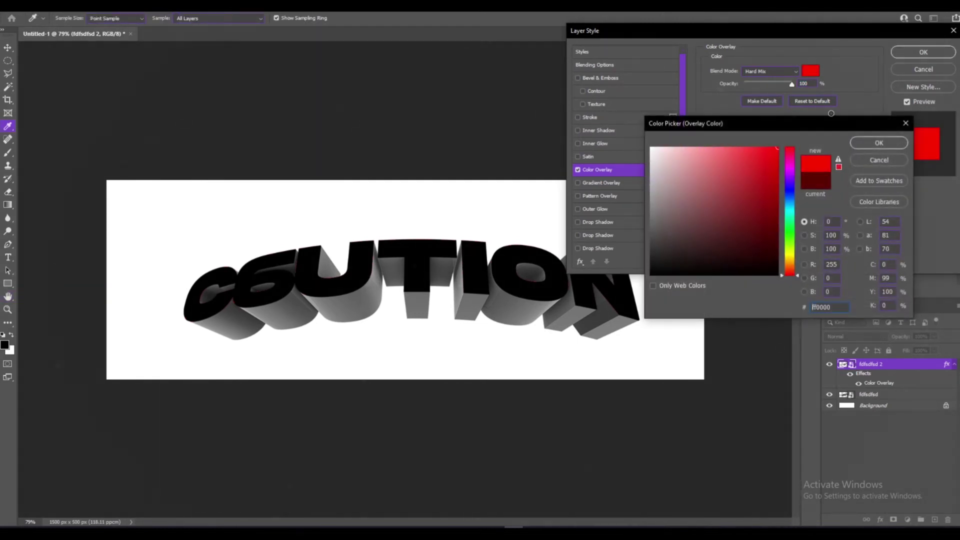
click(880, 144)
click(771, 71)
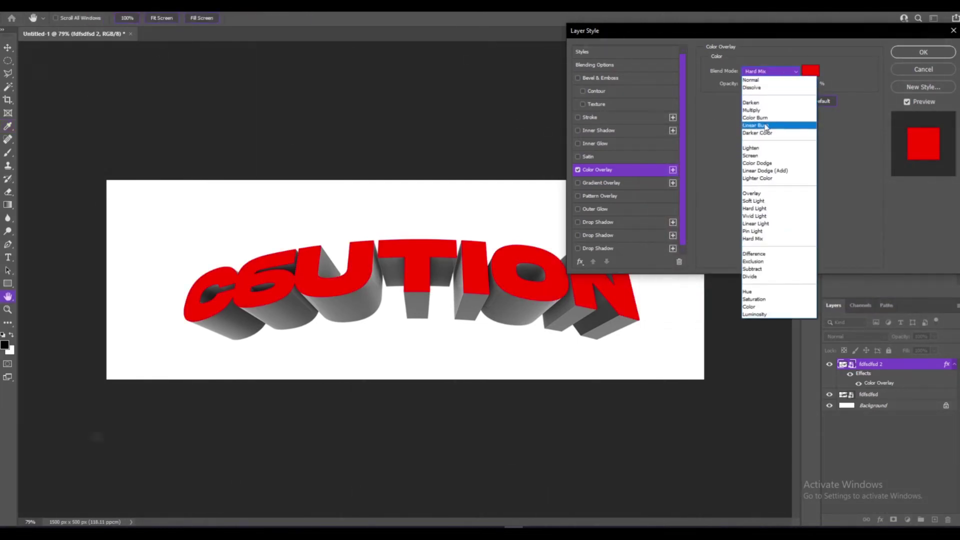
click(773, 171)
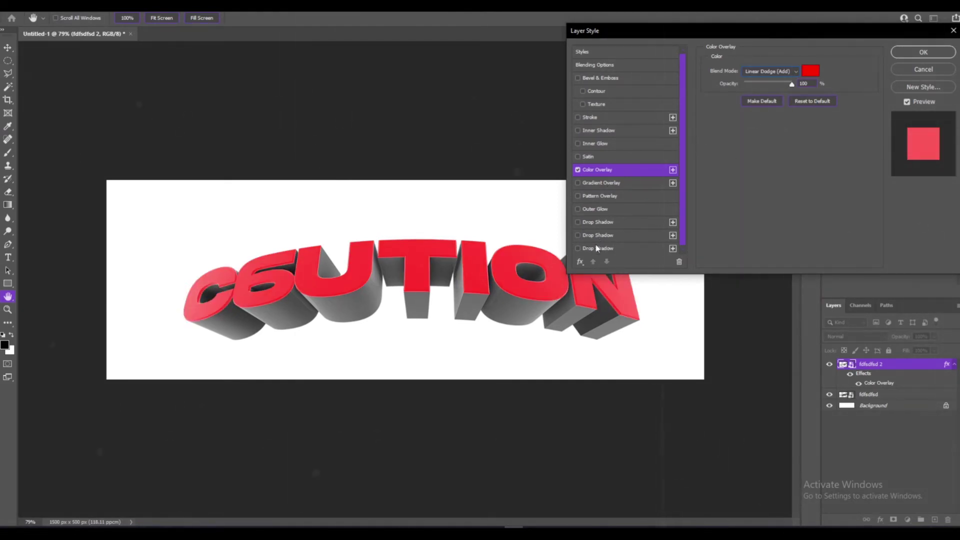
click(597, 220)
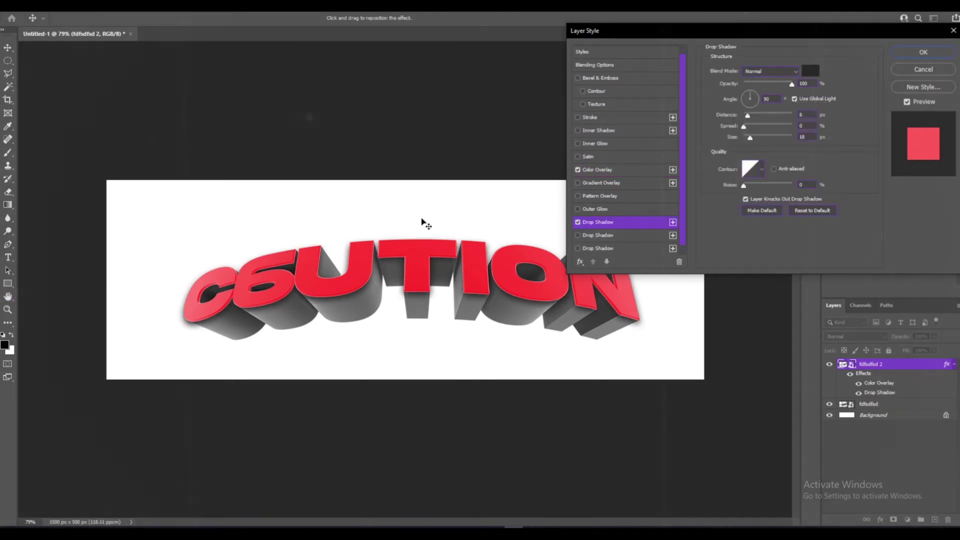
Clip fdfsdfsd 2 onto fdfsdfsd, raise its Drop Shadow spread to 1, then select fdfsdfsd
click(895, 53)
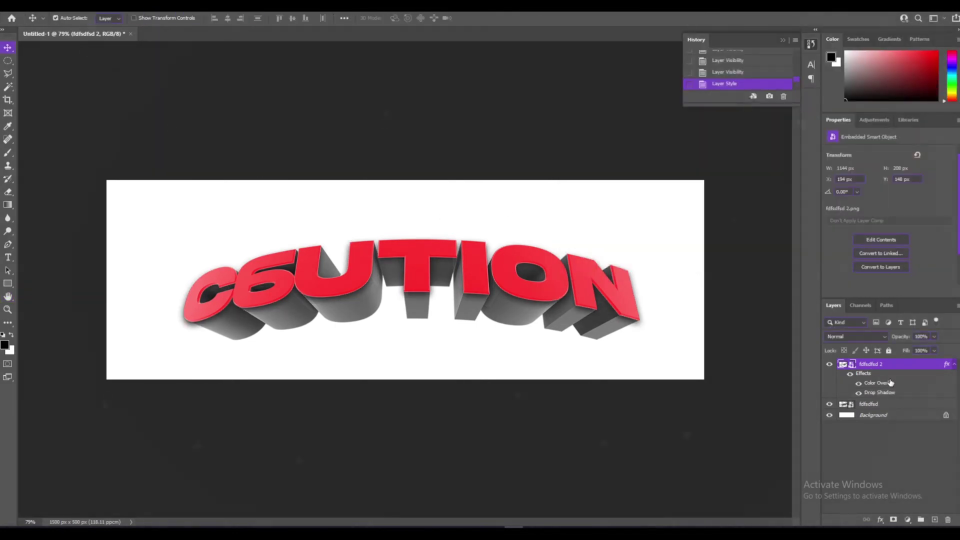
alt+click(897, 397)
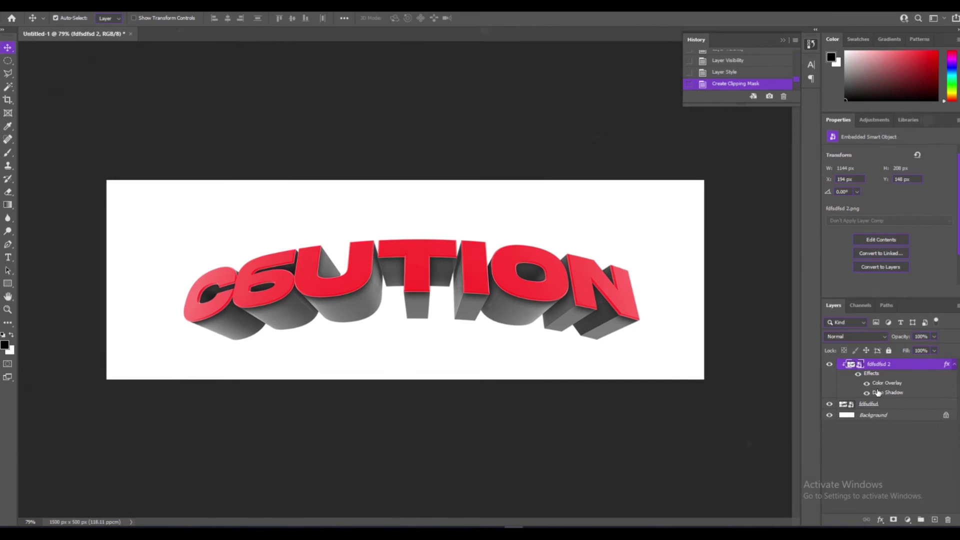
double_click(914, 365)
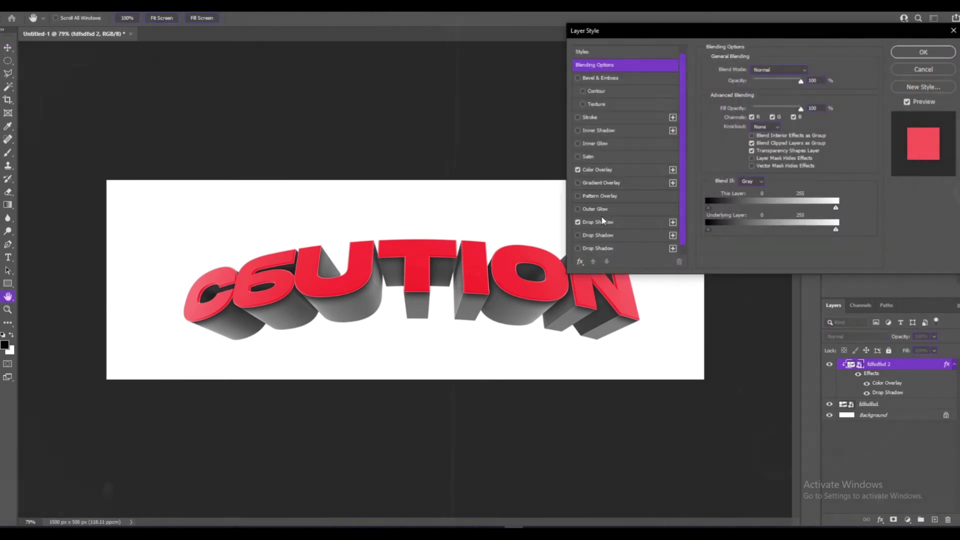
click(603, 221)
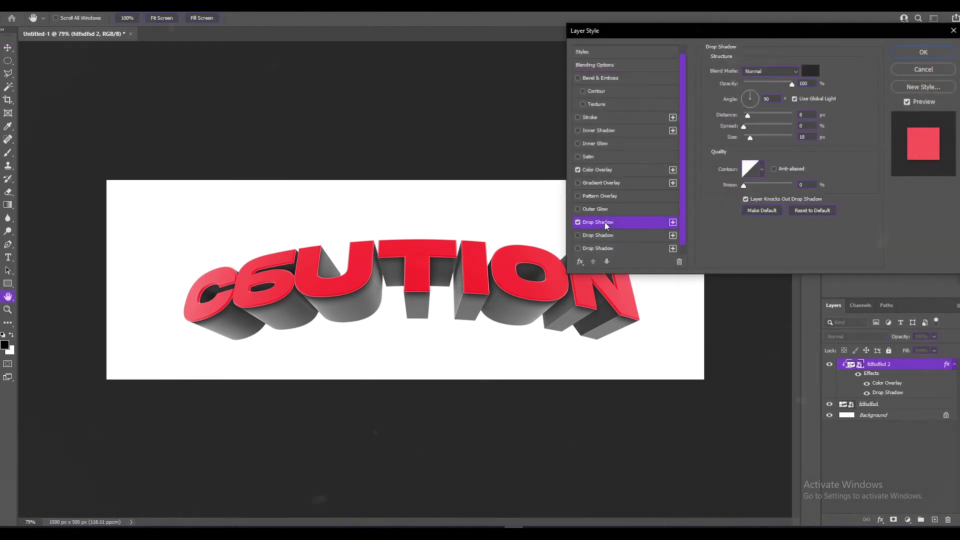
click(744, 126)
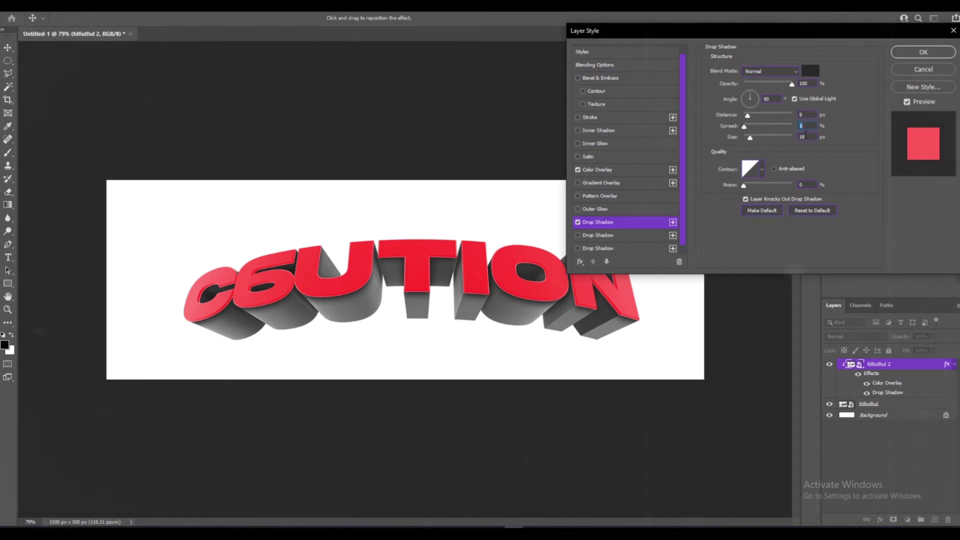
key(Up)
click(923, 52)
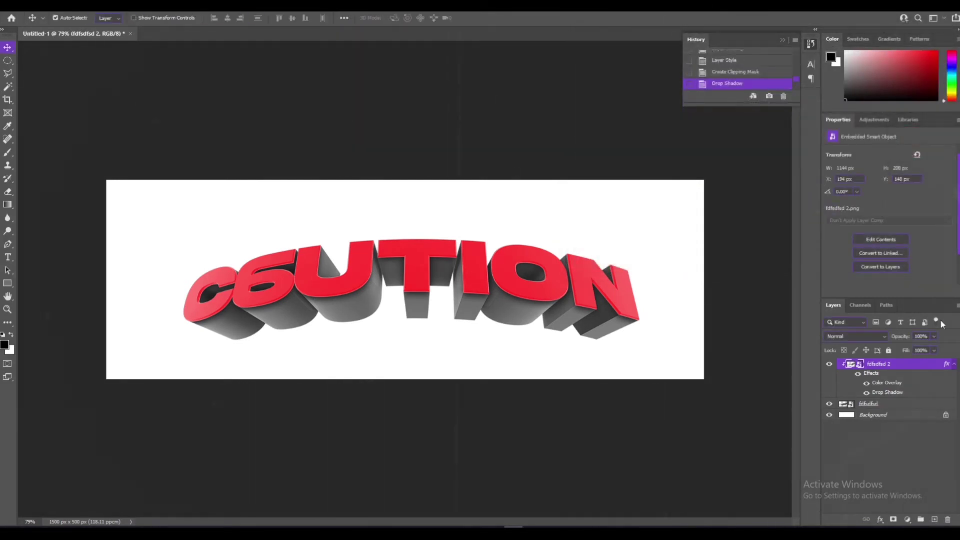
click(888, 407)
double_click(896, 393)
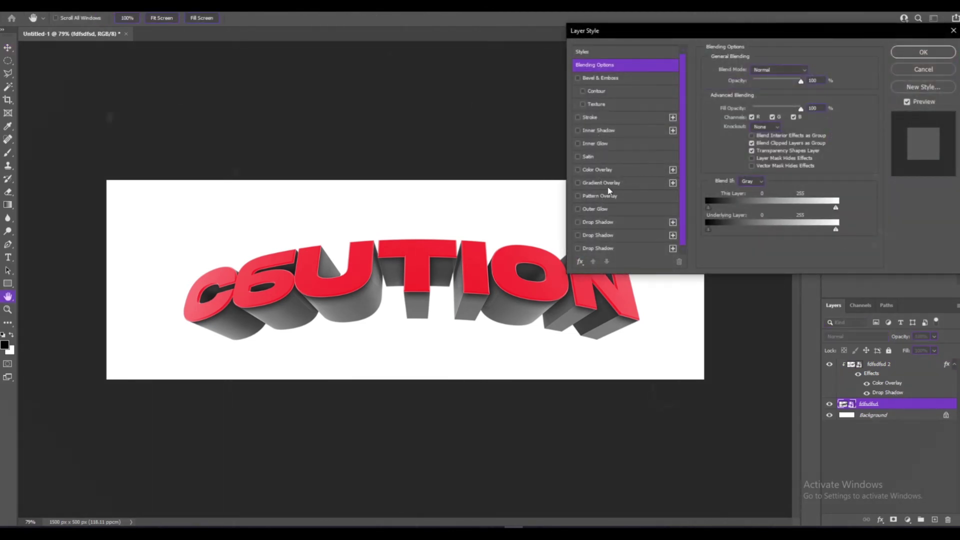
Apply an ac0000 Color Overlay in Hard Mix mode to the fdfsdfsd layer
click(594, 169)
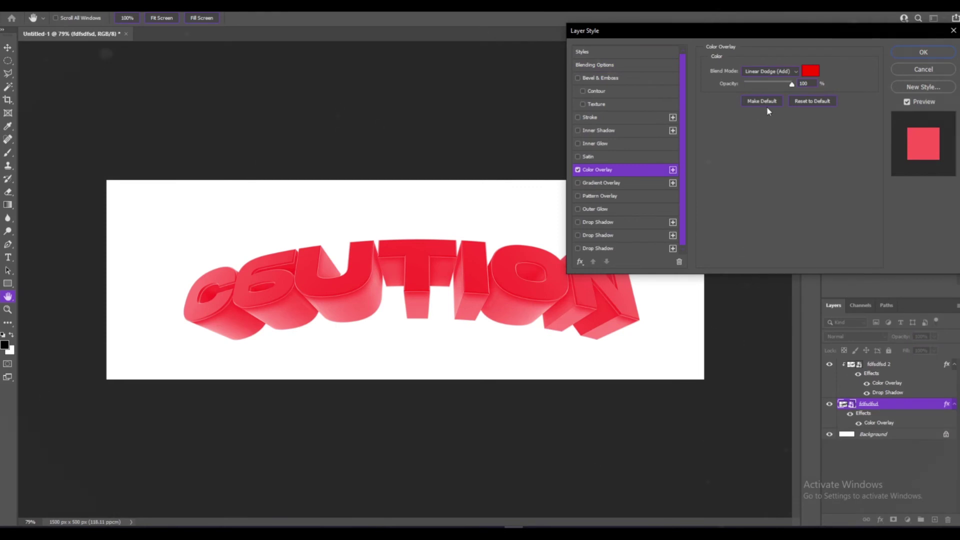
click(810, 71)
click(777, 188)
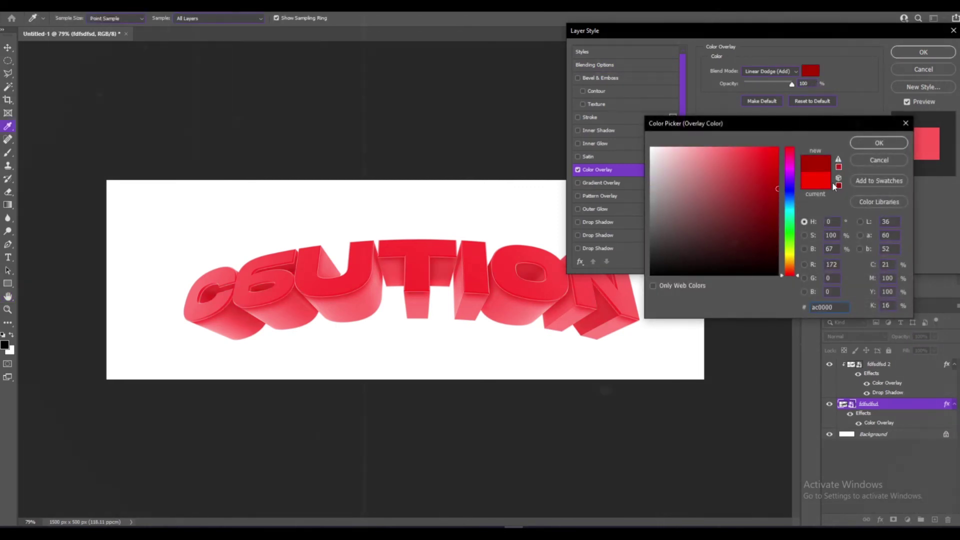
click(861, 147)
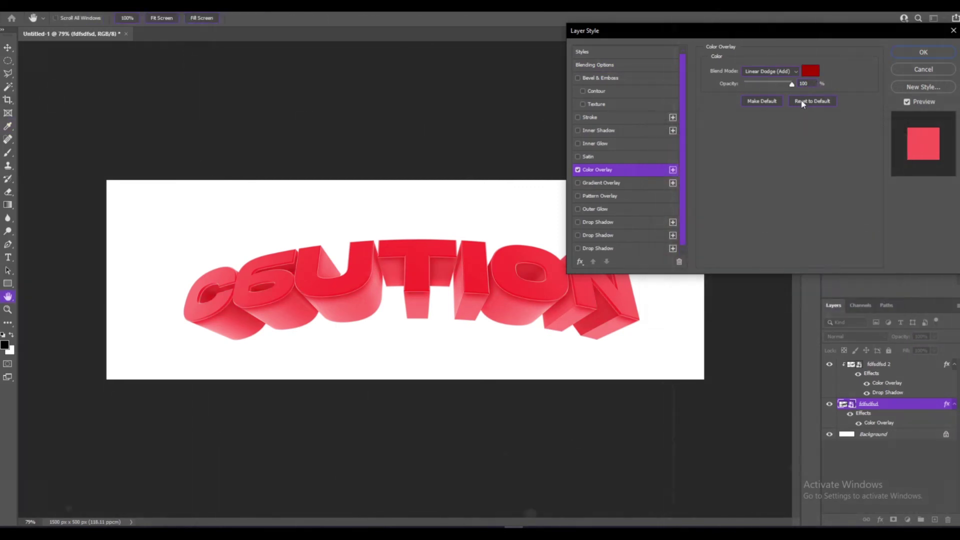
click(772, 71)
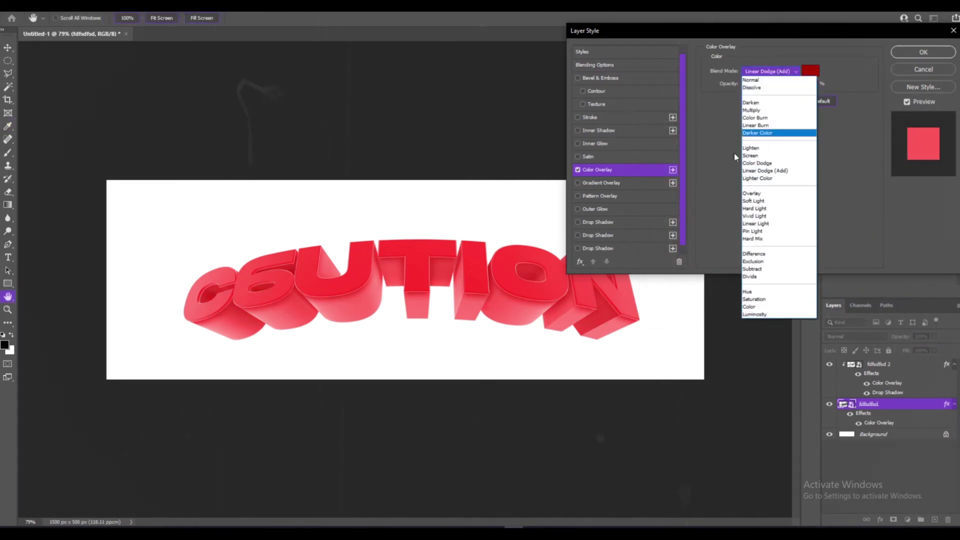
click(758, 239)
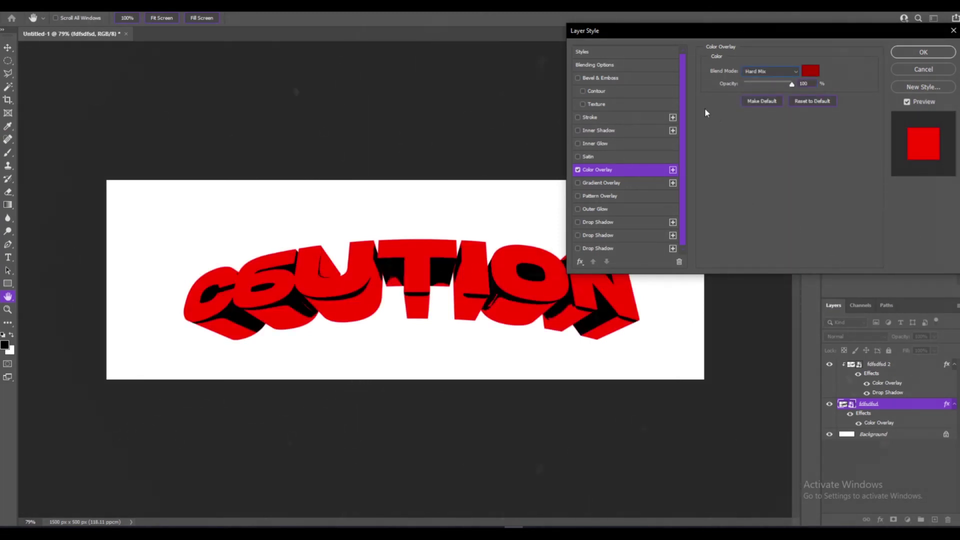
click(944, 56)
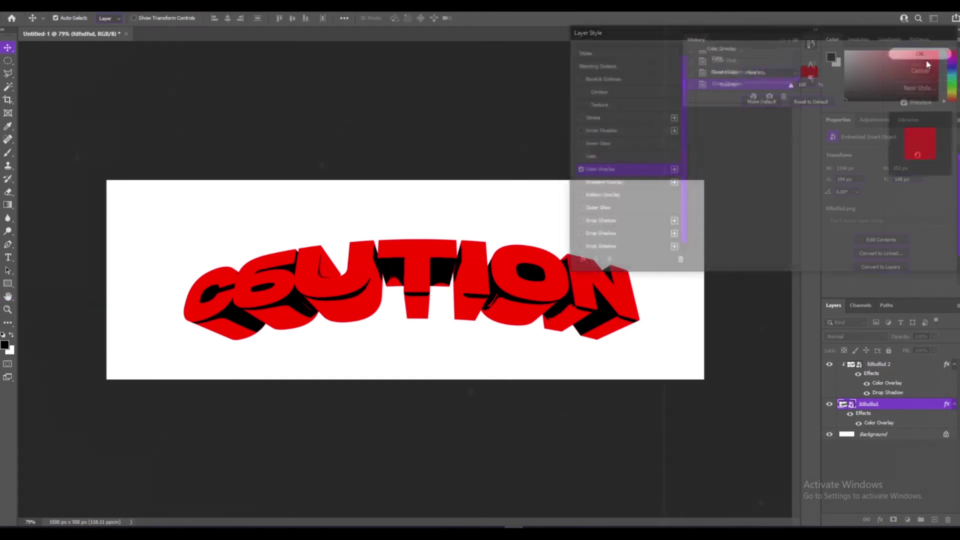